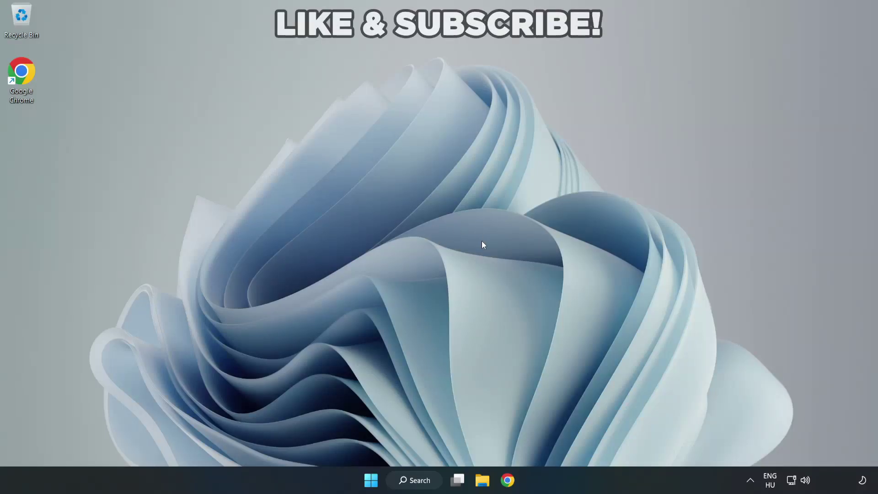
Switch the sound output from CABLE Input to Speakers (High Definition Audio Device) via Quick Settings.
left_click(807, 482)
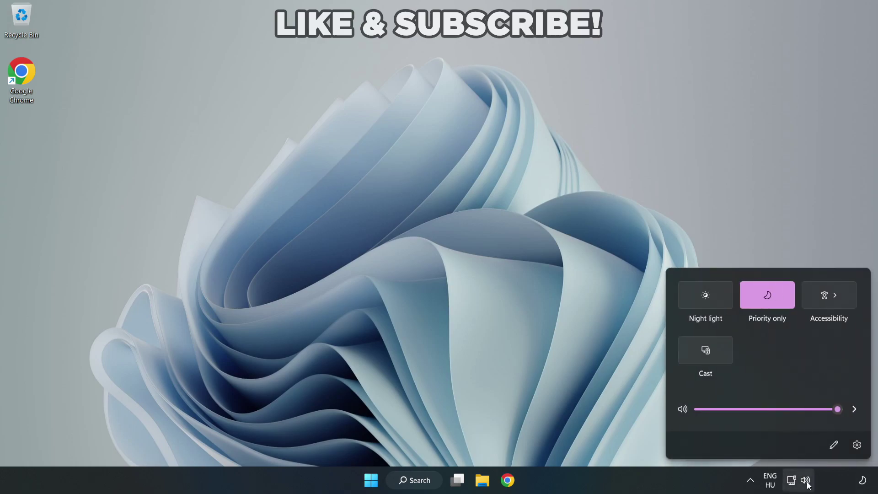
left_click(854, 410)
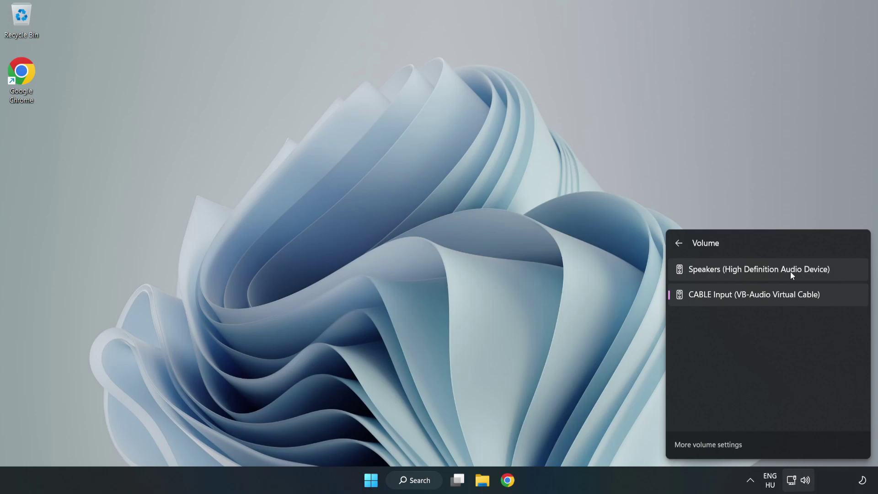
left_click(846, 270)
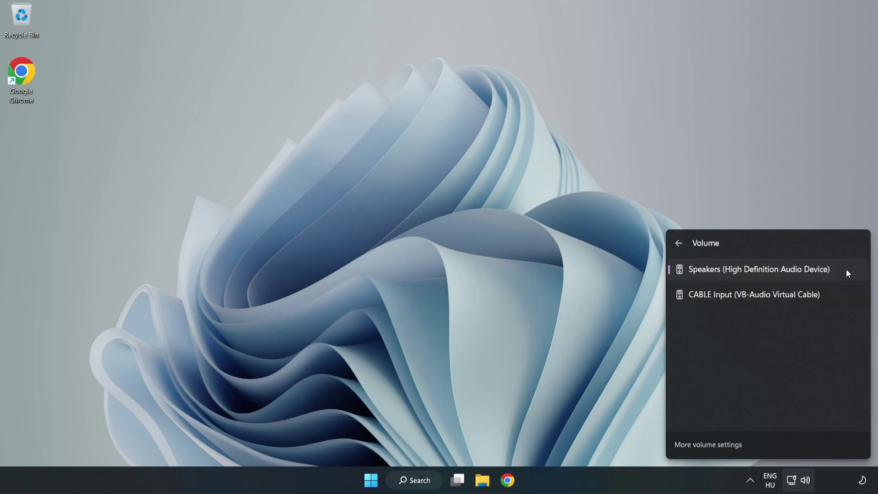
left_click(427, 238)
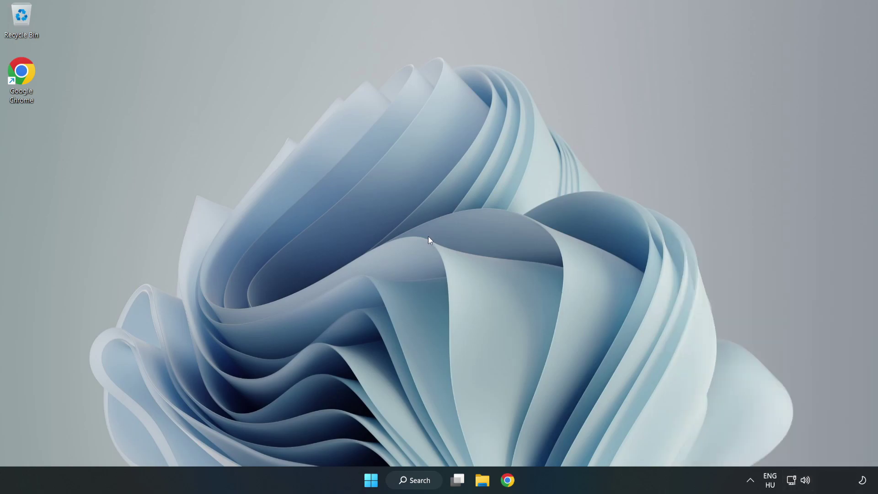
Reset sound devices and app volumes to recommended defaults in the Volume mixer, then close Settings.
right_click(807, 483)
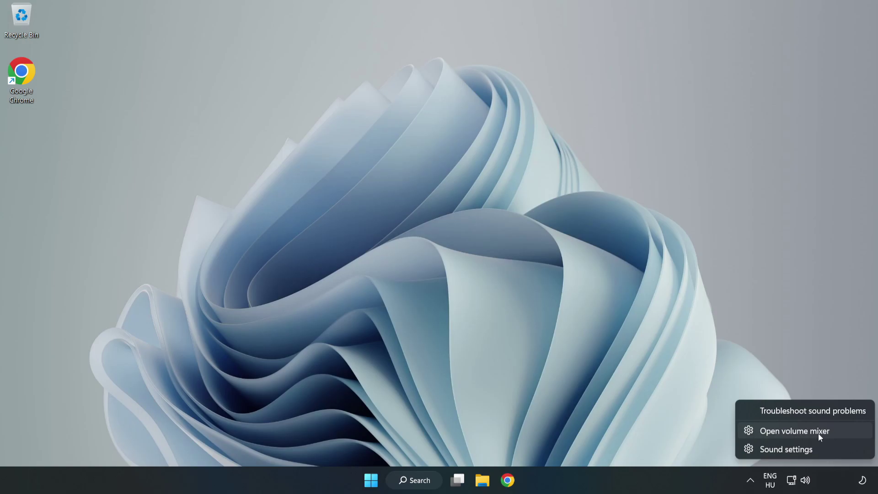
left_click(843, 430)
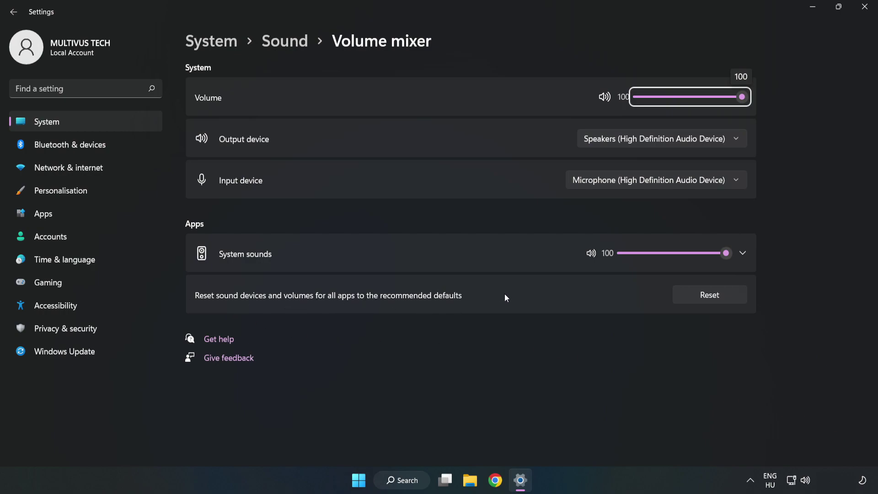
left_click(720, 300)
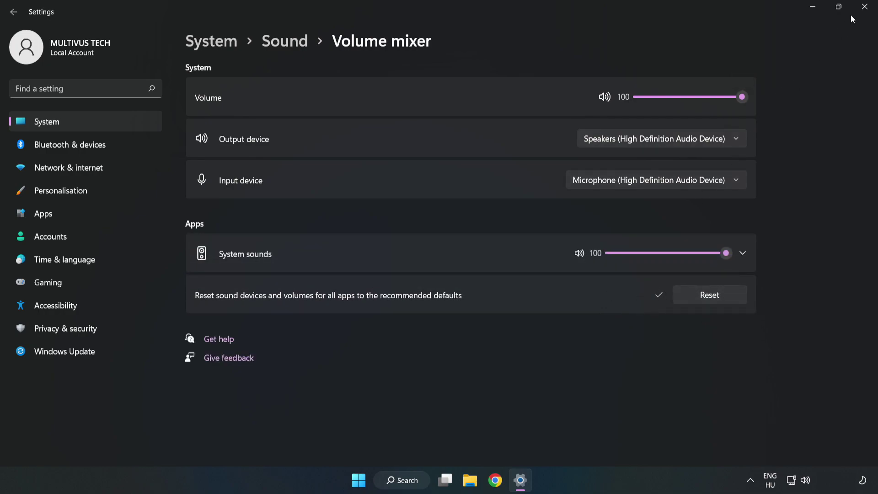
left_click(863, 13)
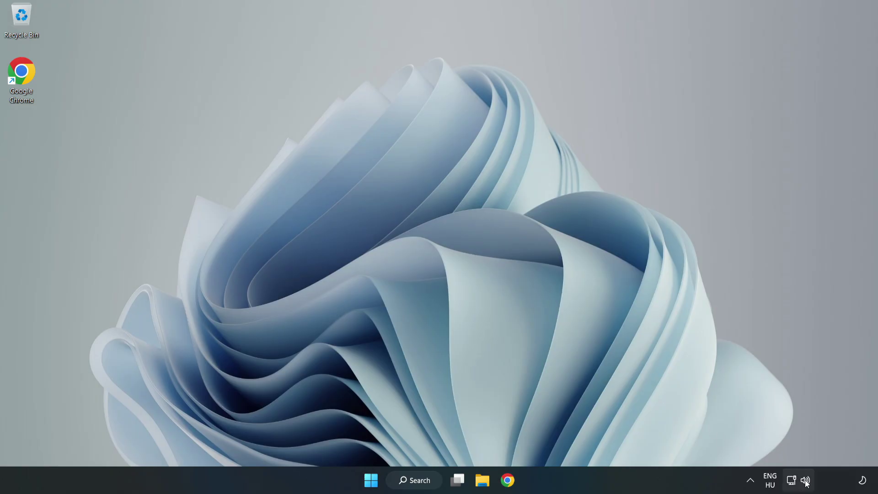
Reopen the Sound settings page from the tray icon and go to More sound settings.
right_click(806, 482)
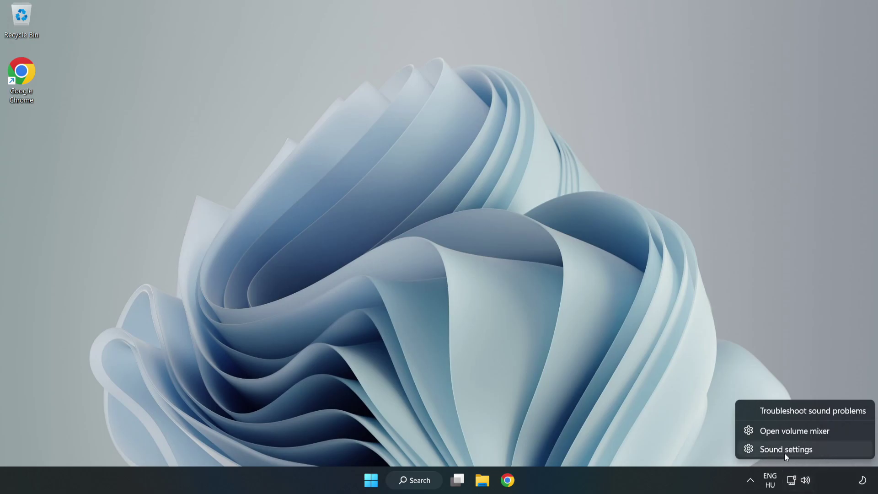
left_click(817, 452)
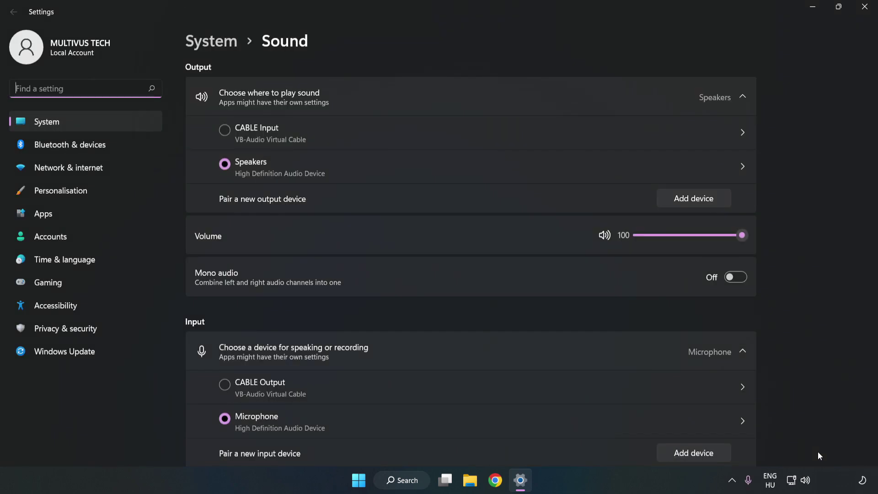
left_click(743, 235)
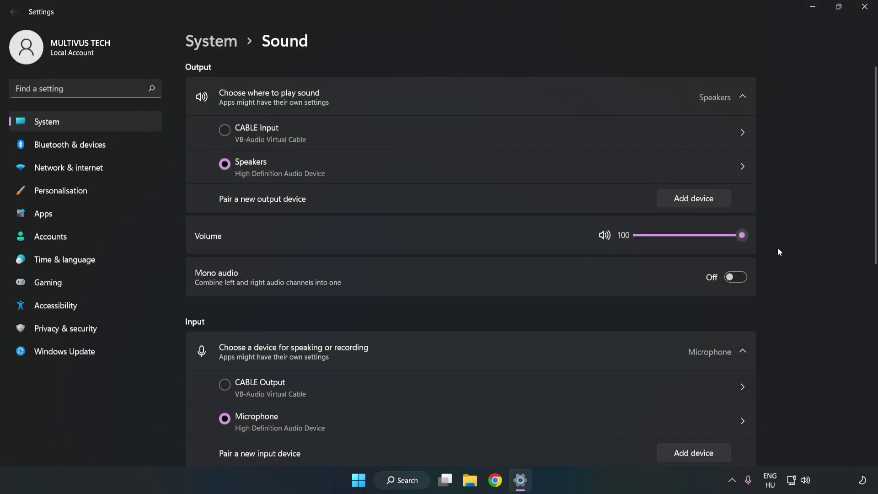
scroll(856, 218, "down", 5)
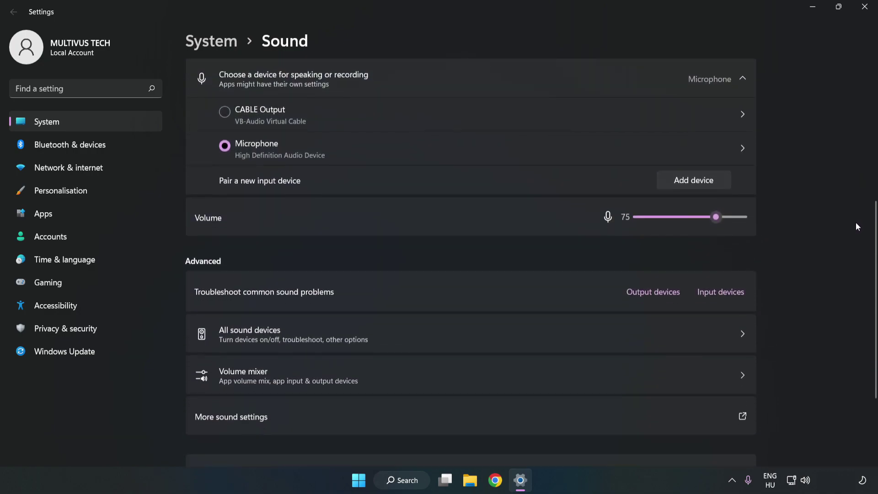
scroll(855, 226, "down", 1)
scroll(855, 229, "down", 2)
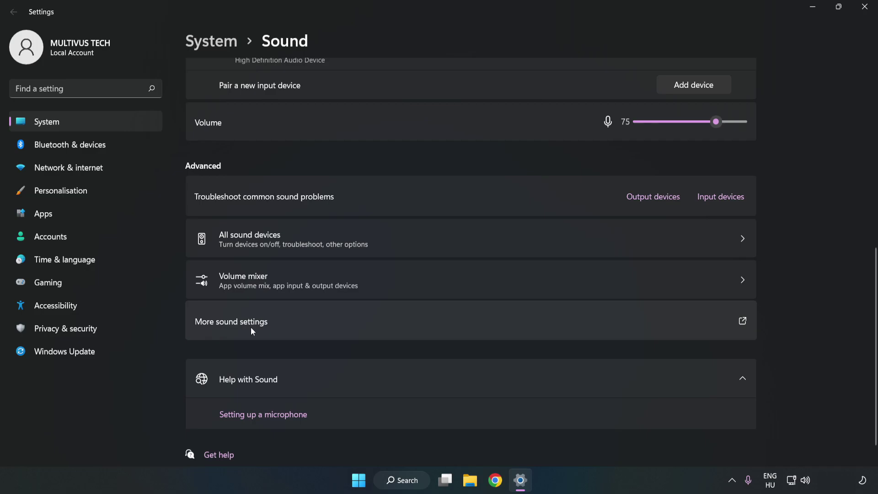
In the classic Sound dialog, disable the CABLE Input playback device.
left_click(381, 328)
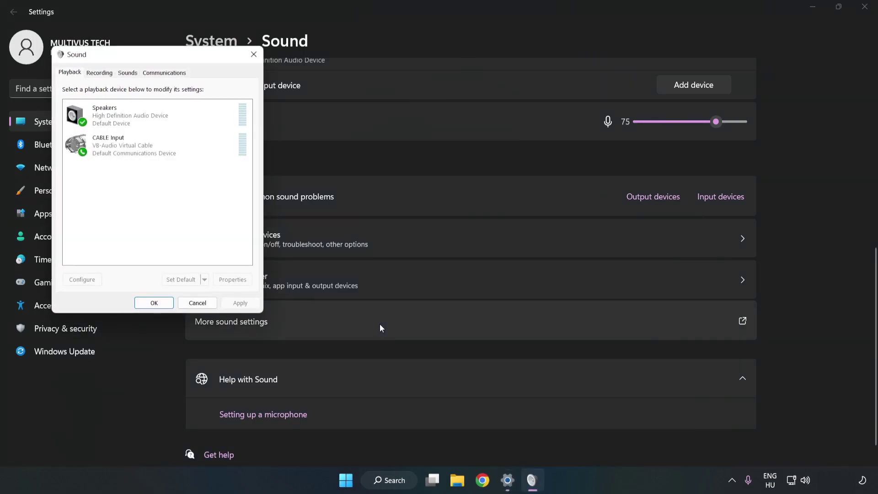
mouse_move(186, 62)
left_mouse_down()
mouse_move(308, 96)
mouse_move(453, 117)
left_mouse_up()
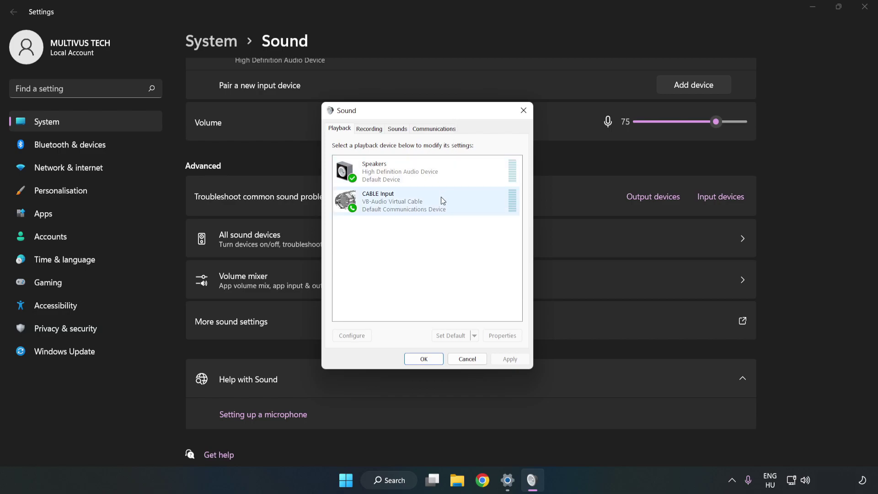
left_click(349, 202)
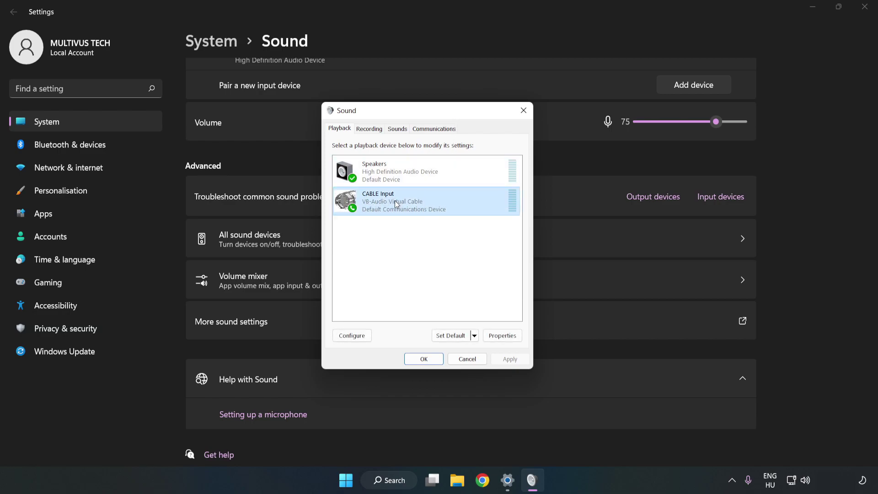
right_click(440, 205)
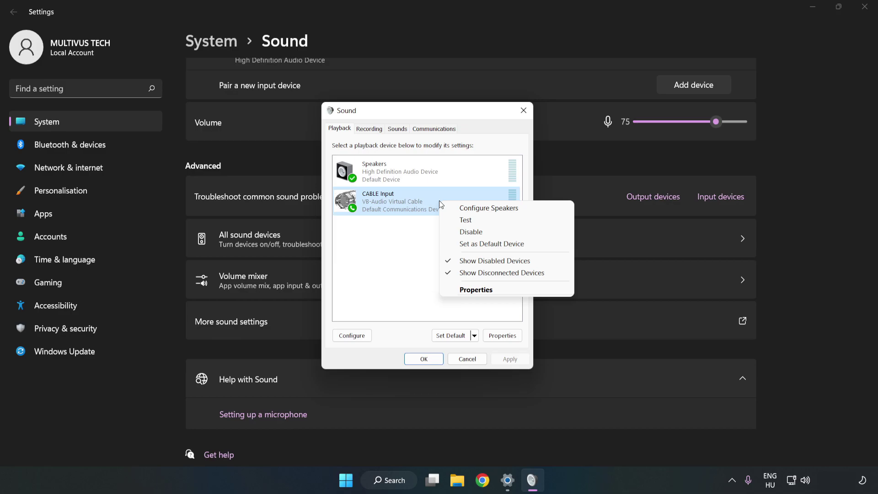
left_click(491, 238)
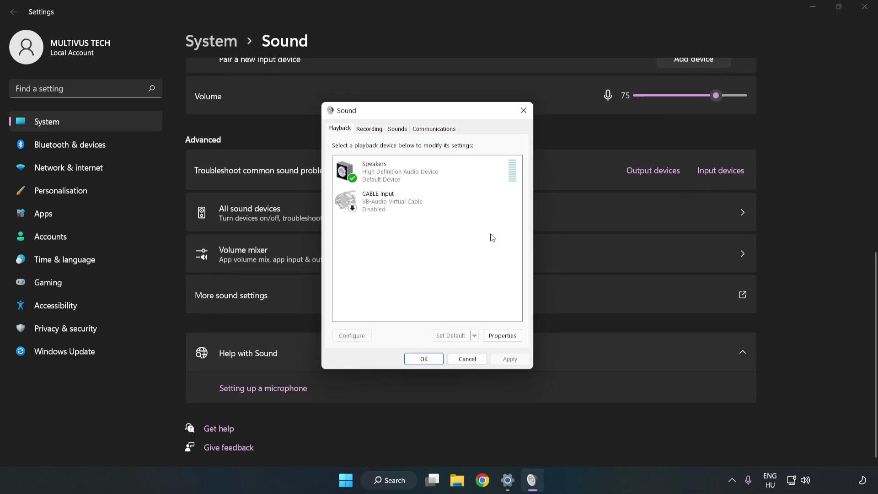
Configure the Speakers as 7.1 Surround, keeping all optional and full-range speakers.
left_click(448, 180)
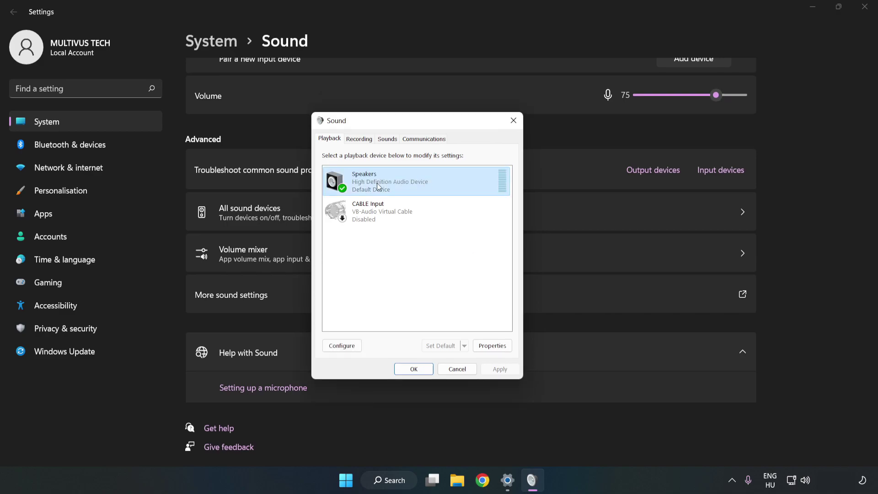
right_click(448, 181)
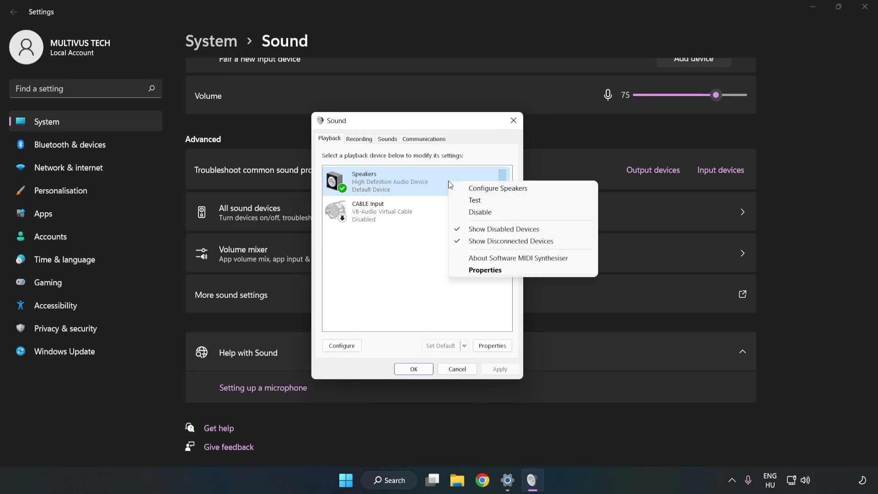
left_click(499, 190)
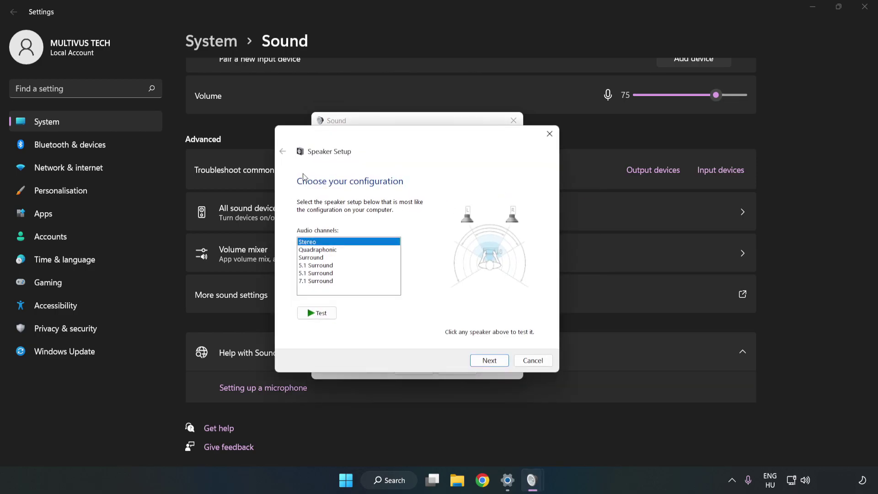
left_click(325, 252)
left_click(324, 283)
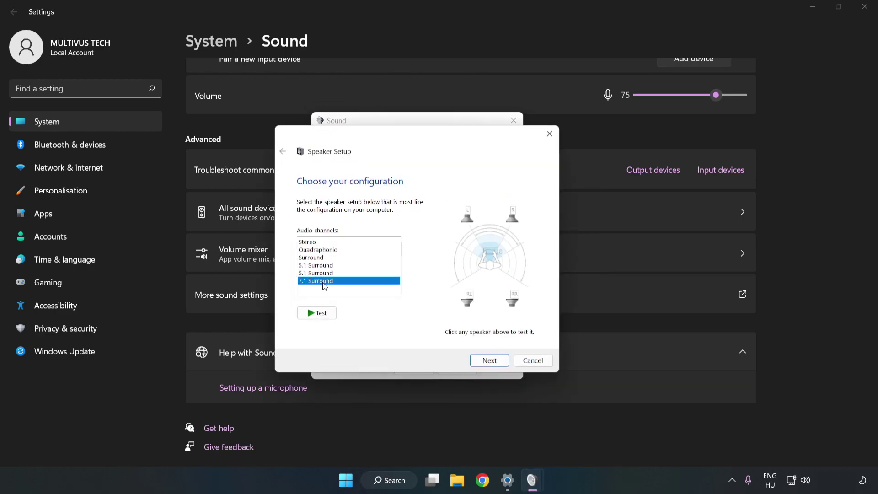
left_click(490, 364)
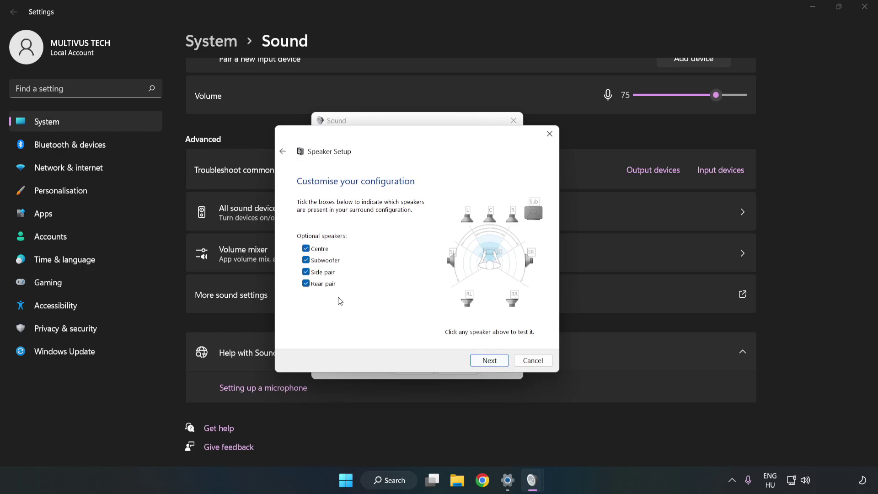
left_click(485, 361)
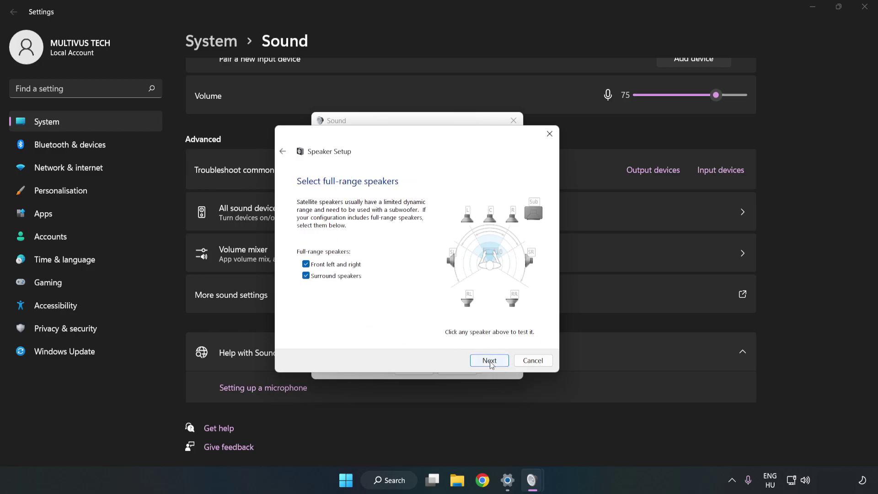
left_click(491, 364)
left_click(489, 362)
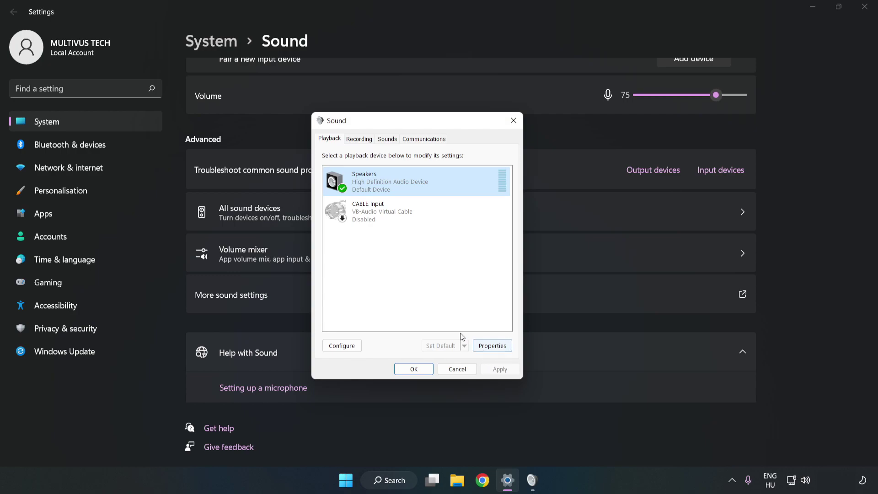
In Speakers Properties, turn off all audio enhancements.
left_click(499, 350)
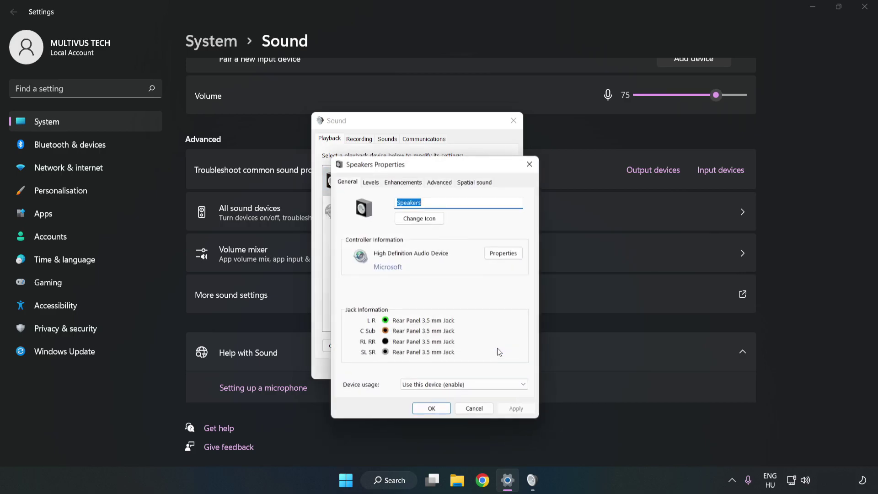
left_click_drag(441, 174, 417, 128)
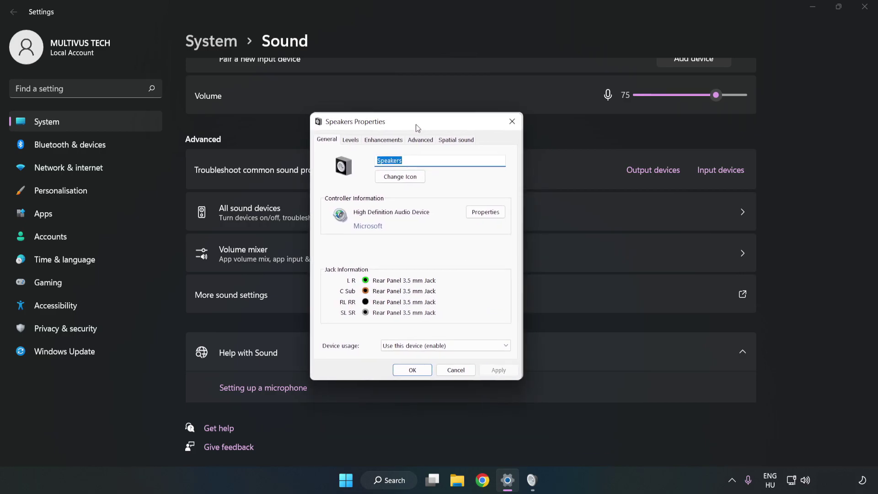
left_click(383, 140)
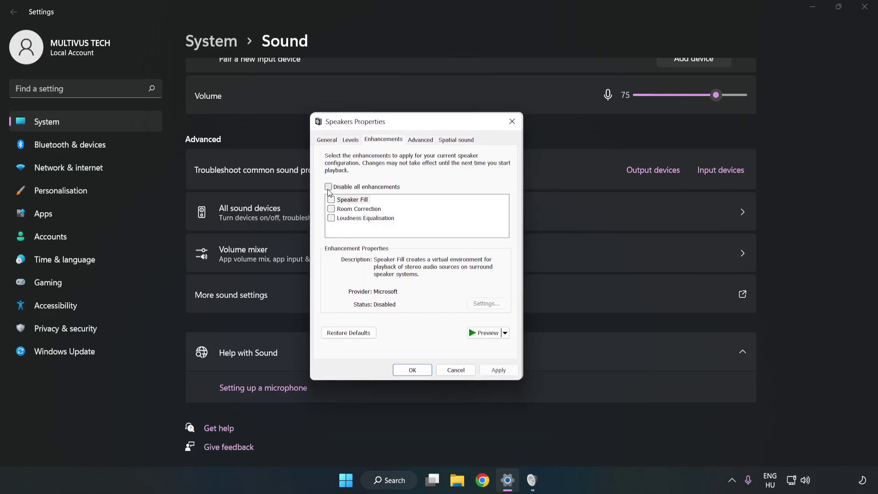
left_click(328, 186)
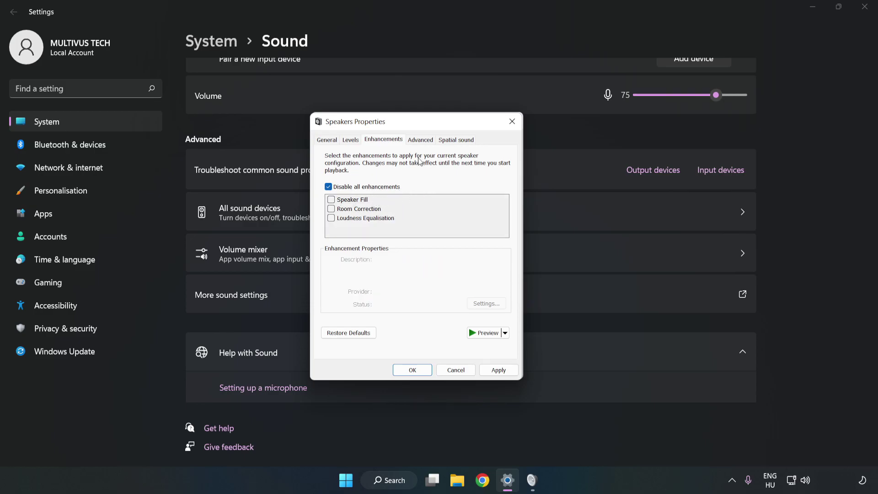
Keep the default format at 16 bit, 48000 Hz, apply it and close the sound dialogs.
left_click(421, 141)
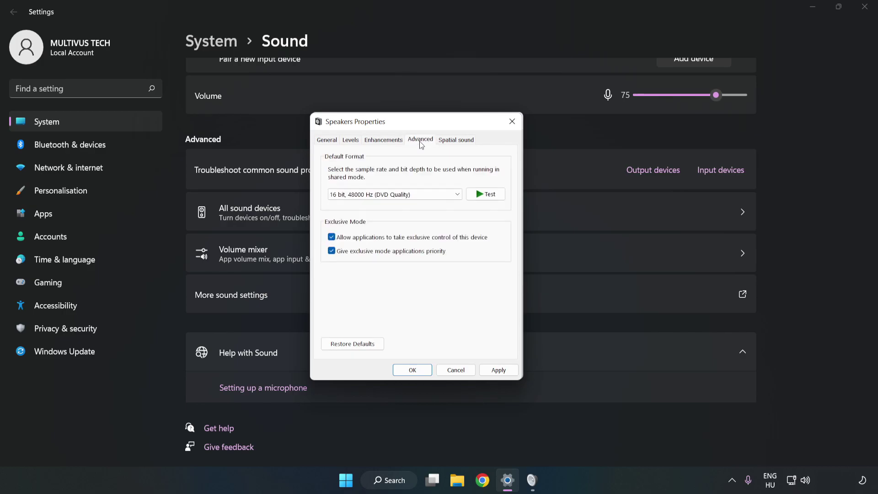
left_click(421, 195)
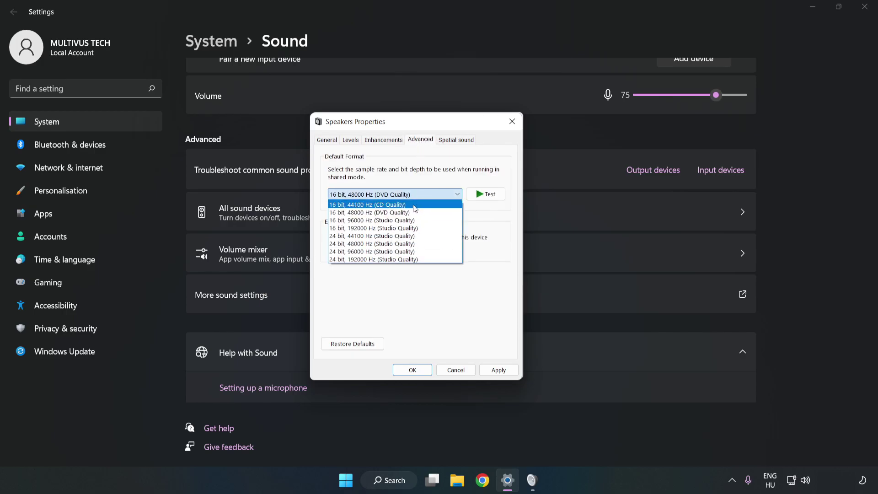
left_click(385, 173)
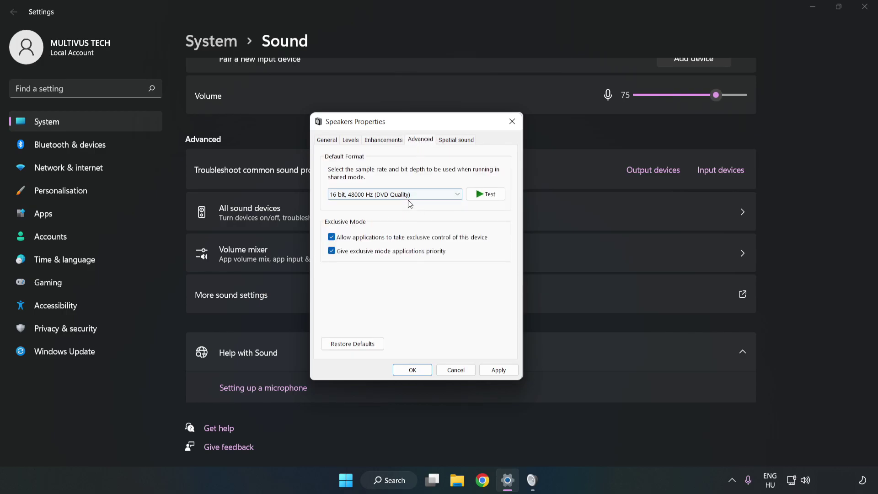
left_click(500, 370)
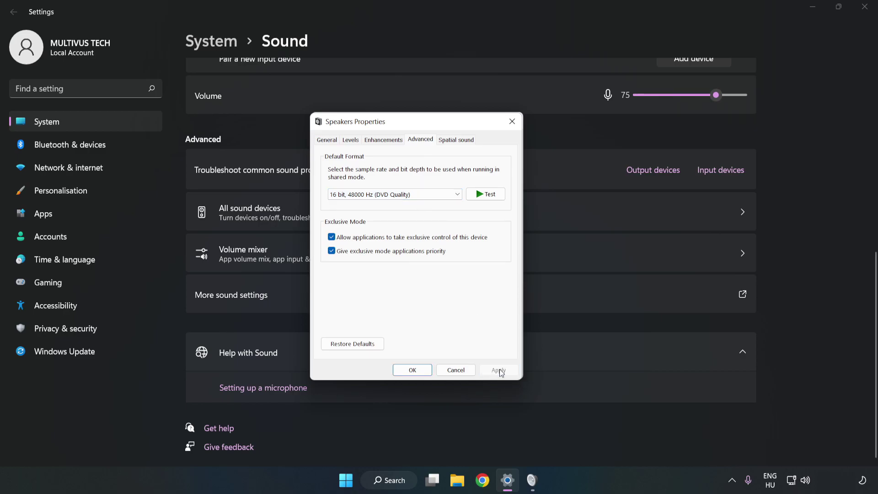
left_click(413, 370)
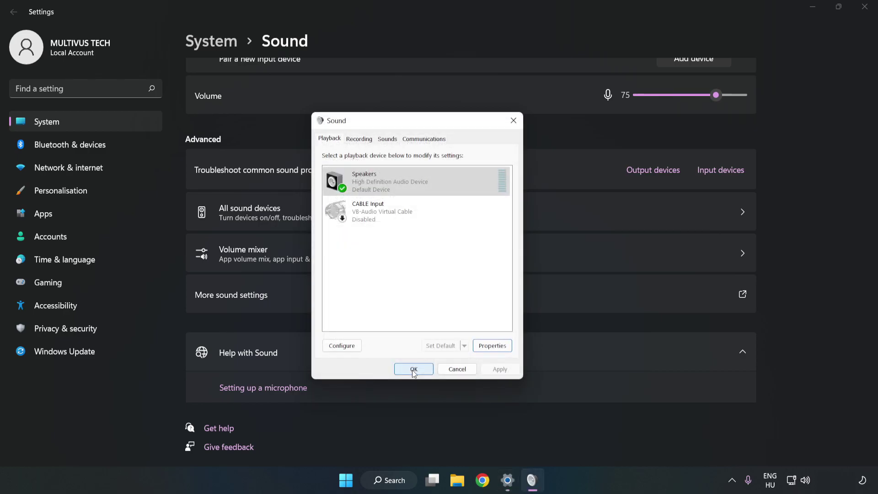
left_click(413, 369)
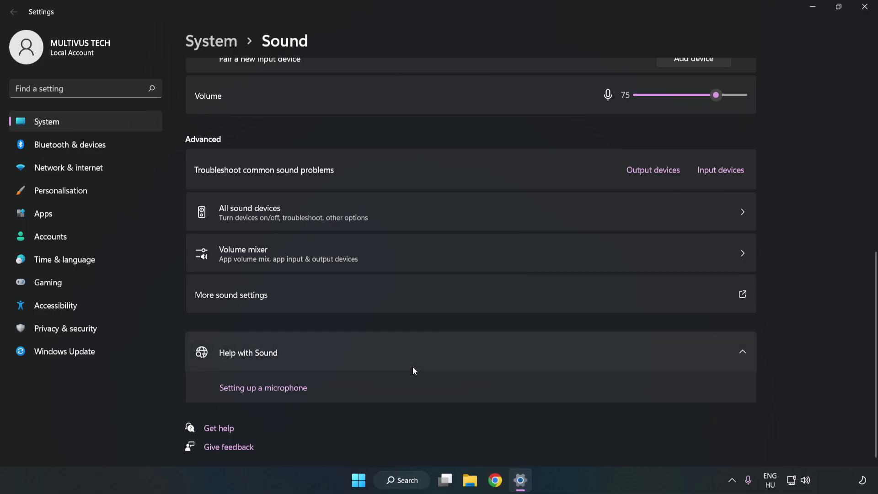
Close the Settings window and show the Start menu's power options.
left_click(859, 11)
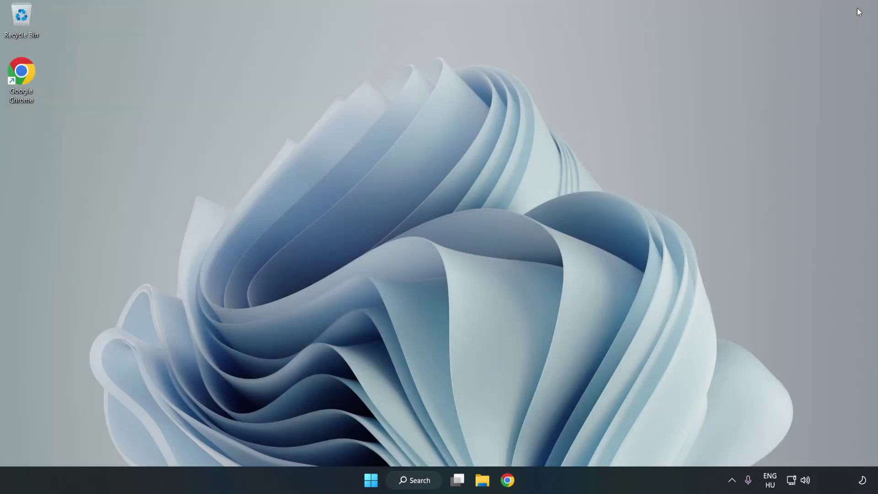
left_click(370, 480)
left_click(581, 441)
Launch Device Manager from Windows Search and centre its window.
left_click(431, 483)
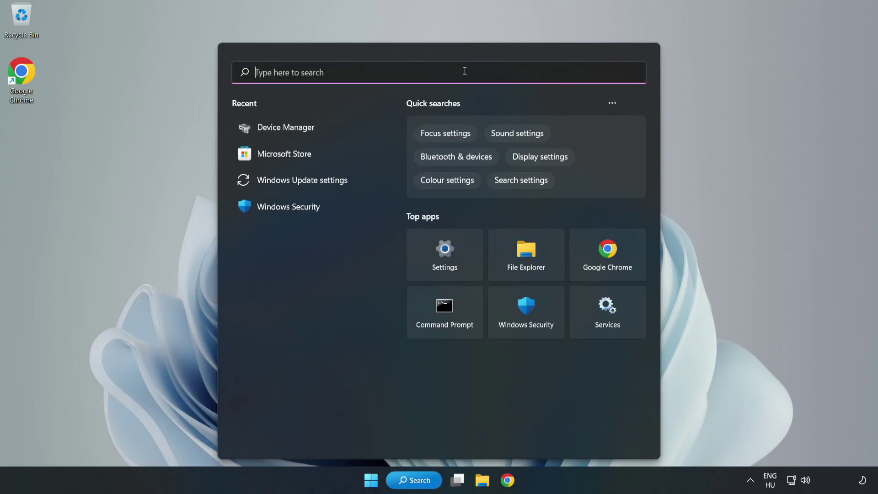
type("device mag")
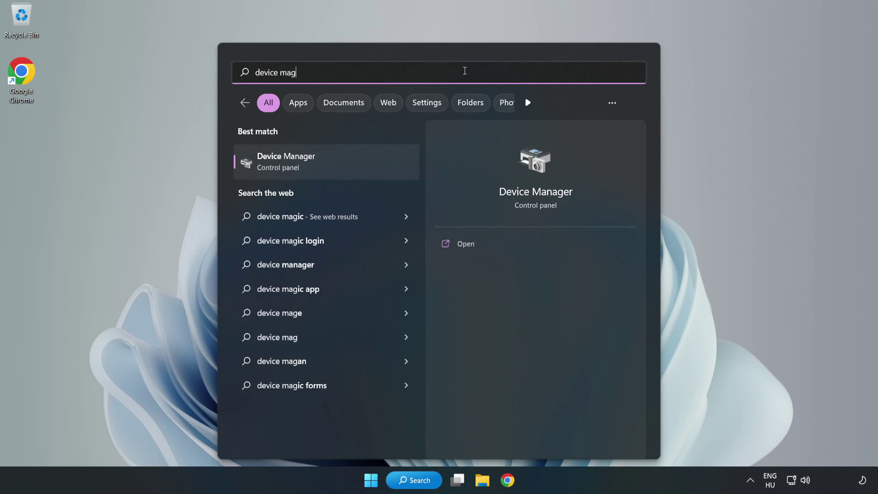
key("BackSpace")
type("nager")
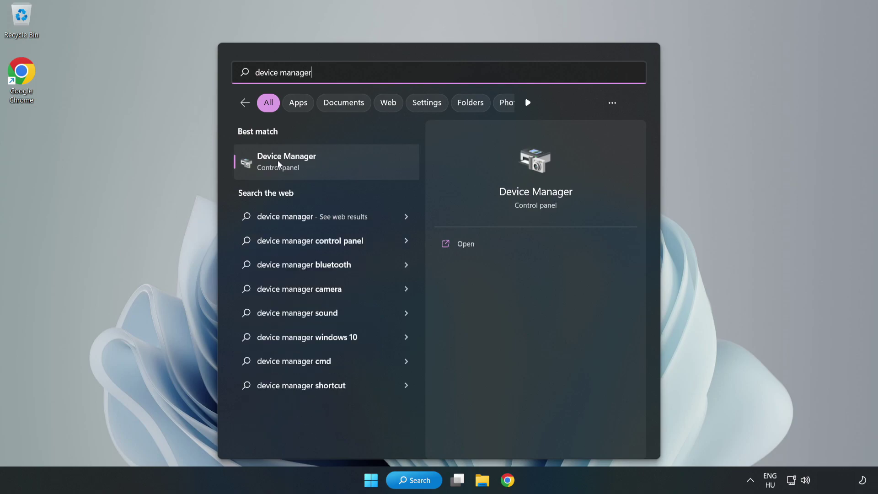
left_click(341, 165)
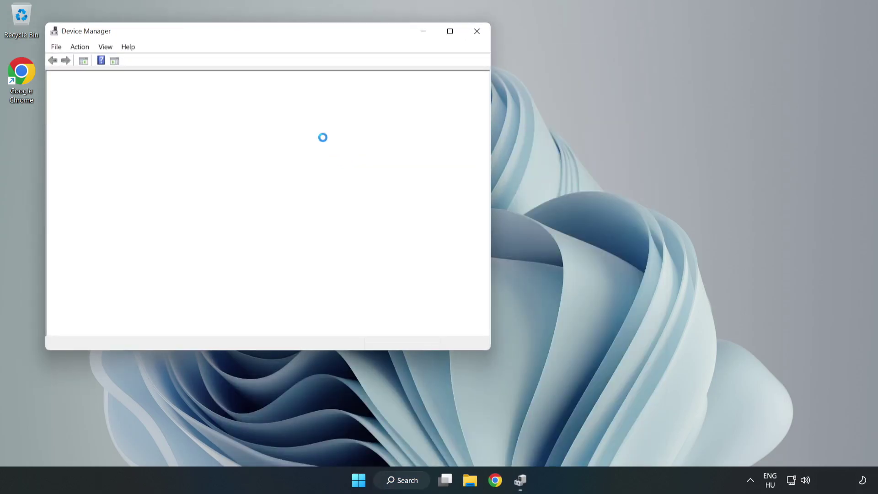
left_click_drag(237, 33, 399, 70)
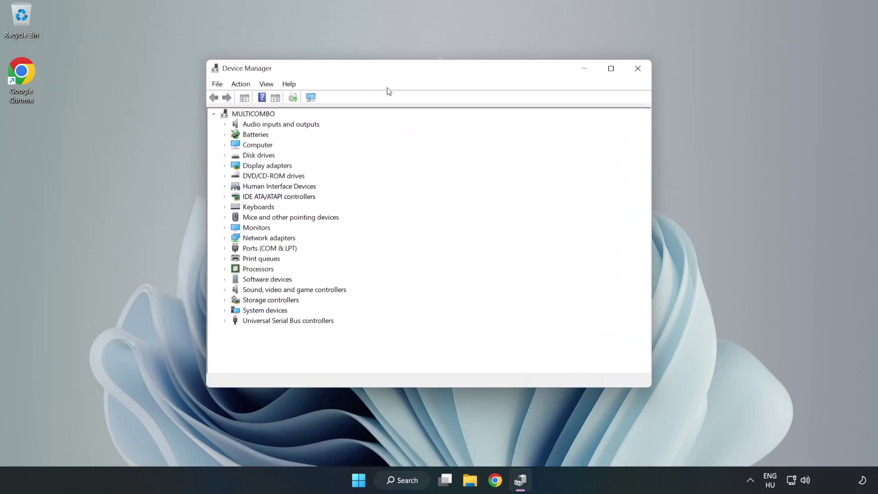
Under Sound, video and game controllers, start Update driver for High Definition Audio Device.
left_click(249, 293)
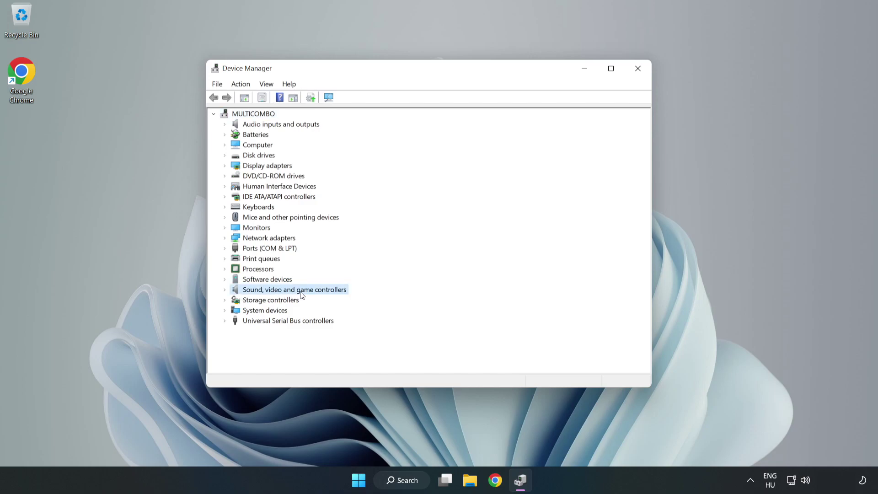
left_click(225, 291)
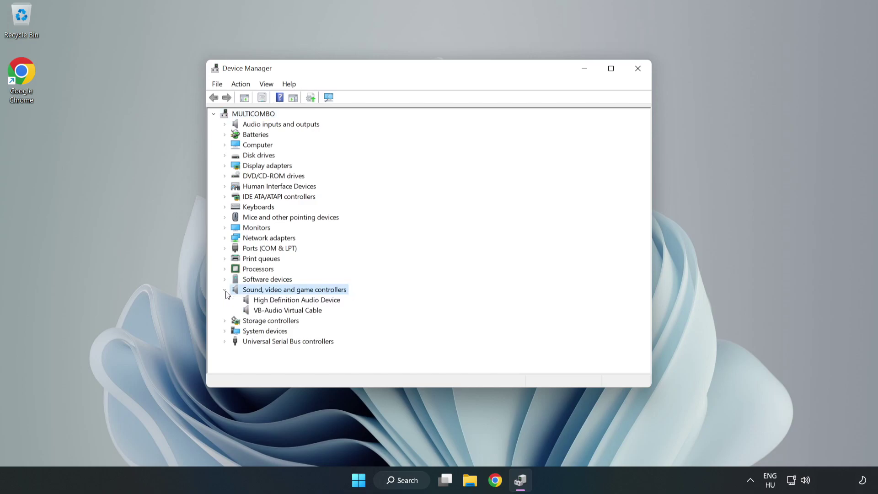
left_click(270, 301)
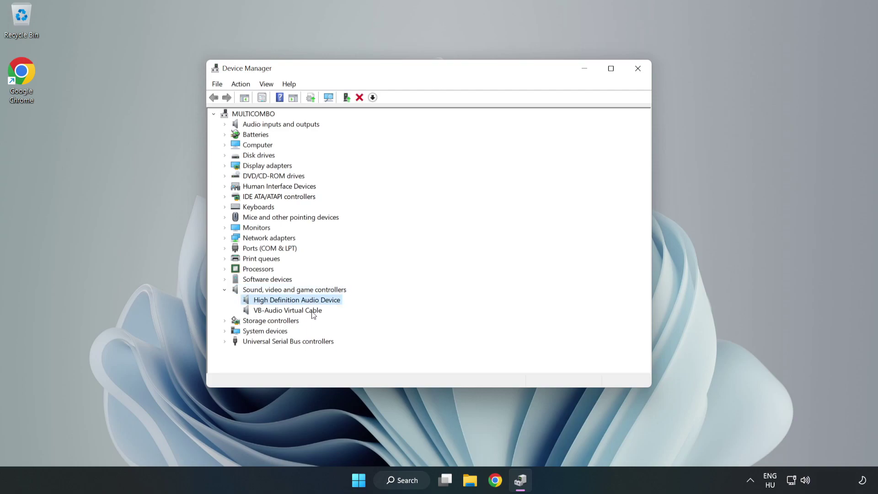
right_click(334, 302)
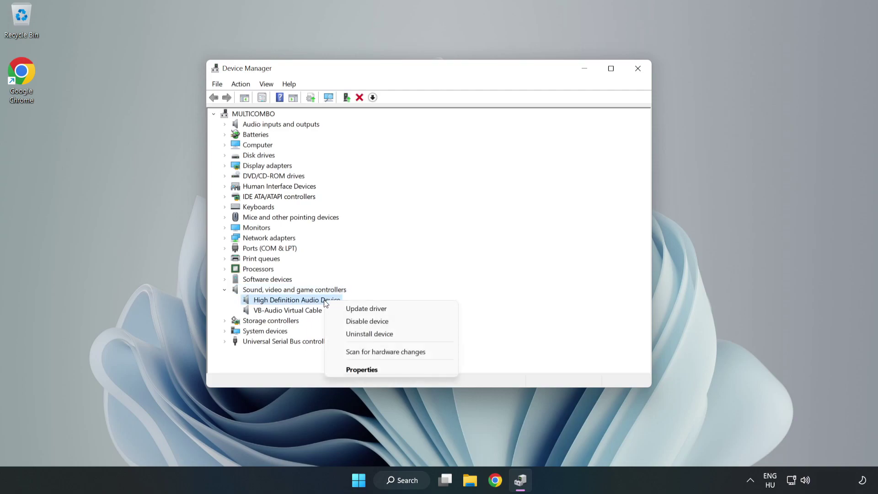
left_click(398, 309)
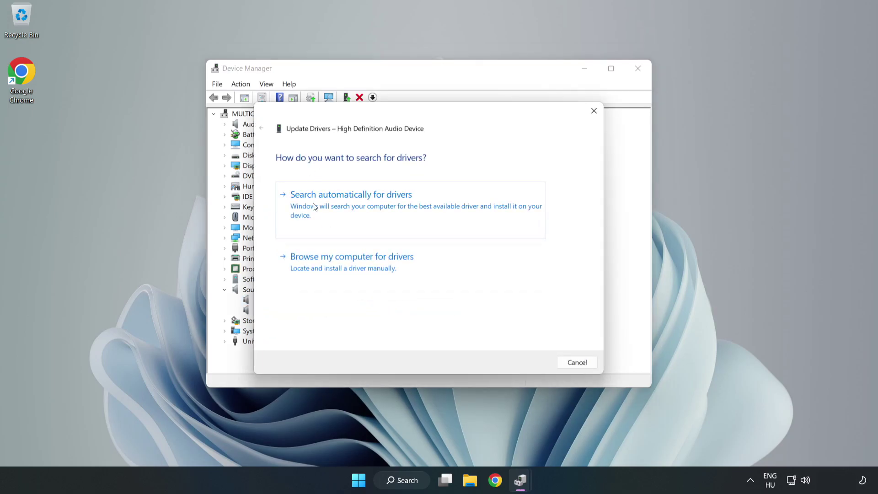
Pick High Definition Audio Device from the compatible drivers list and install it despite the warning.
left_click(382, 268)
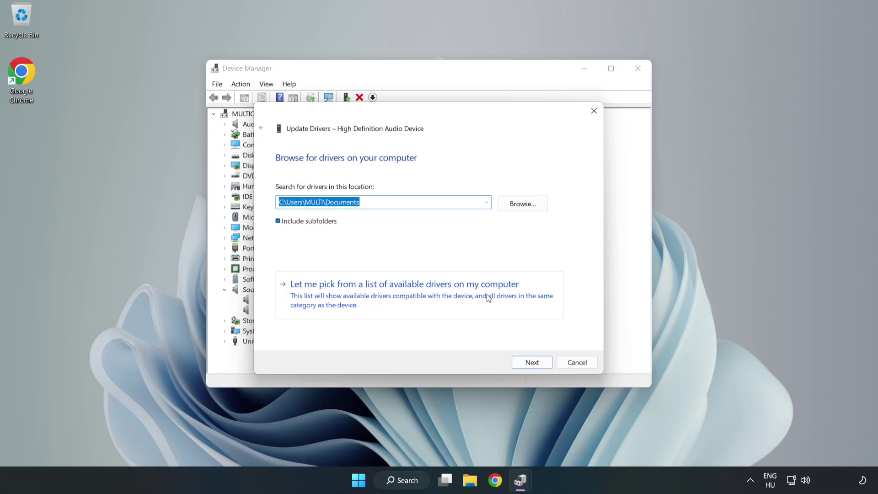
left_click(456, 301)
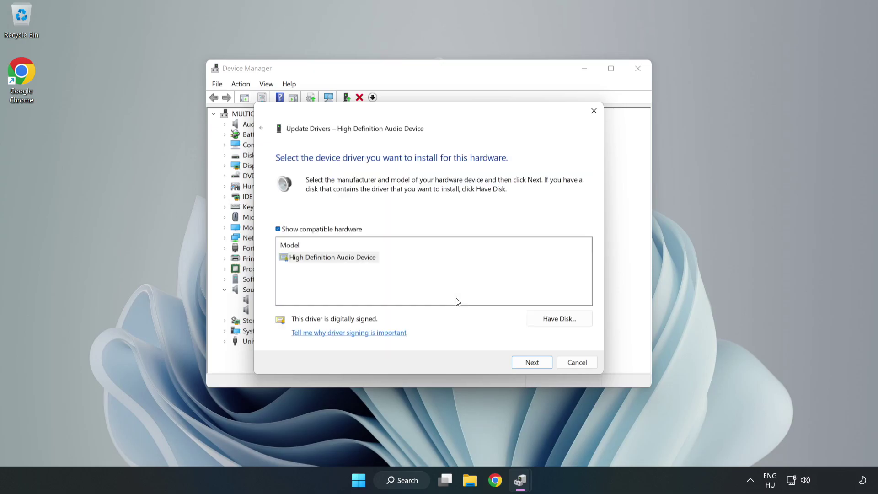
left_click(295, 260)
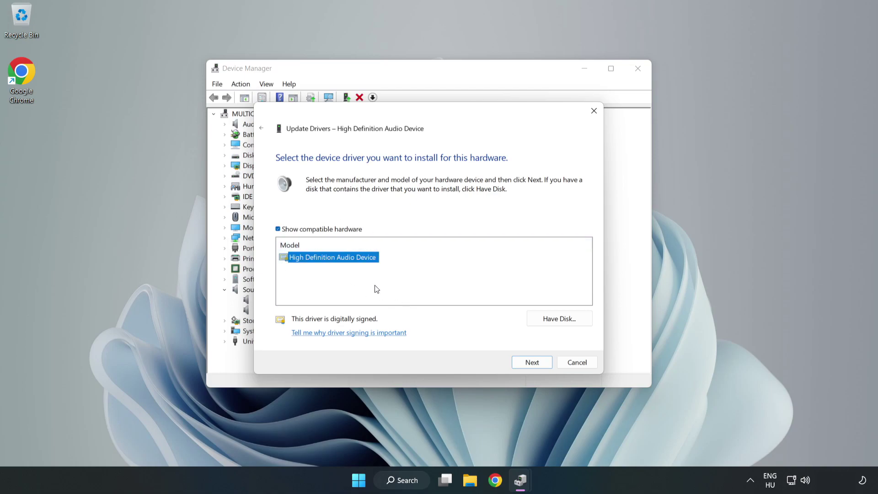
left_click(533, 364)
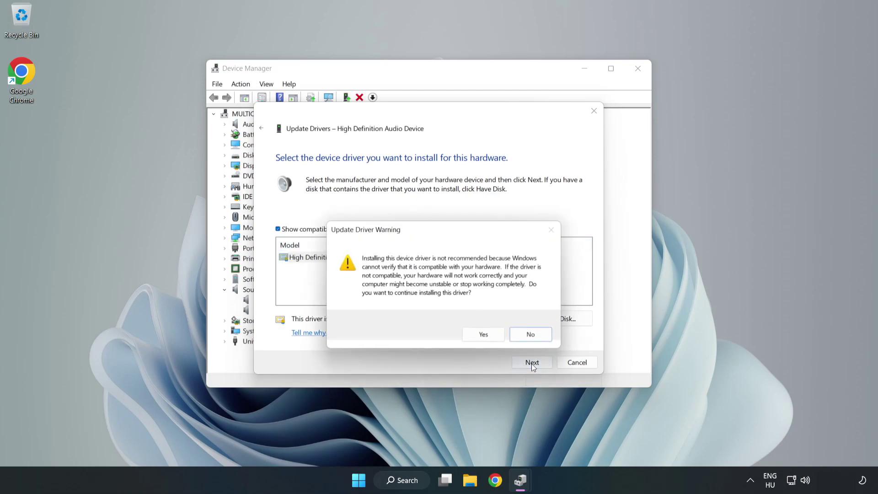
left_click(484, 335)
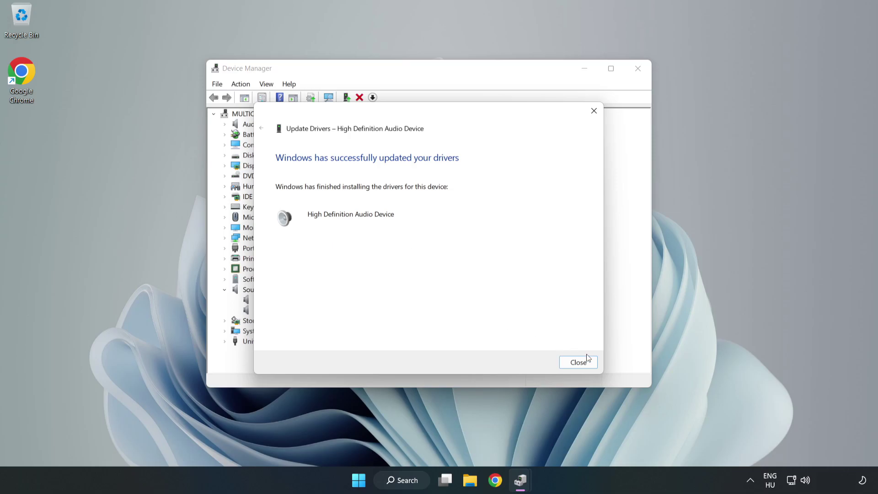
Close the driver wizard and Device Manager, then show the Start menu's power options.
left_click(578, 364)
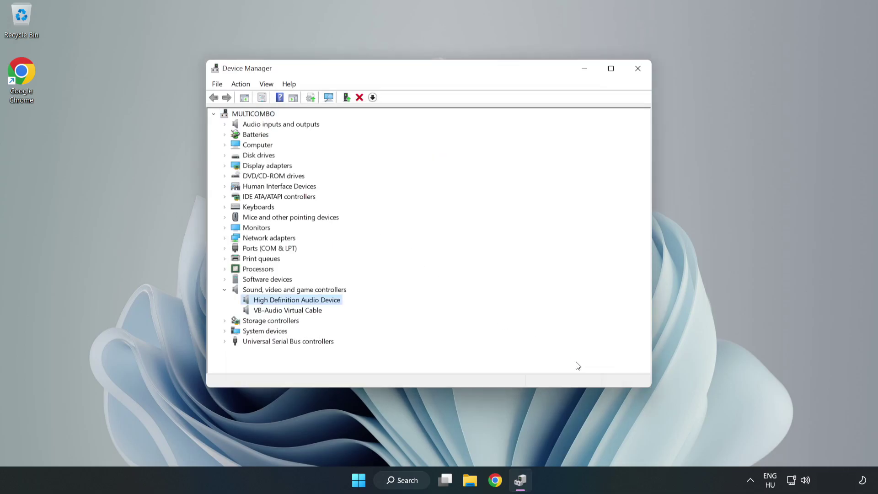
left_click(637, 70)
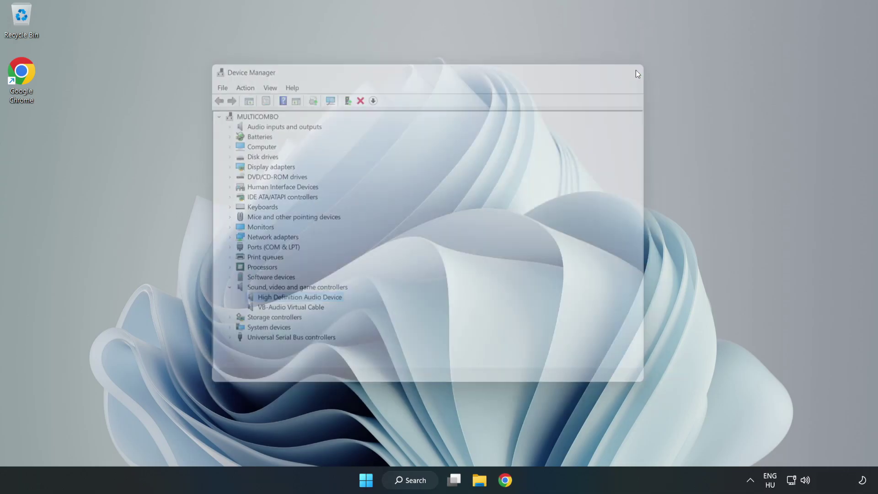
left_click(371, 479)
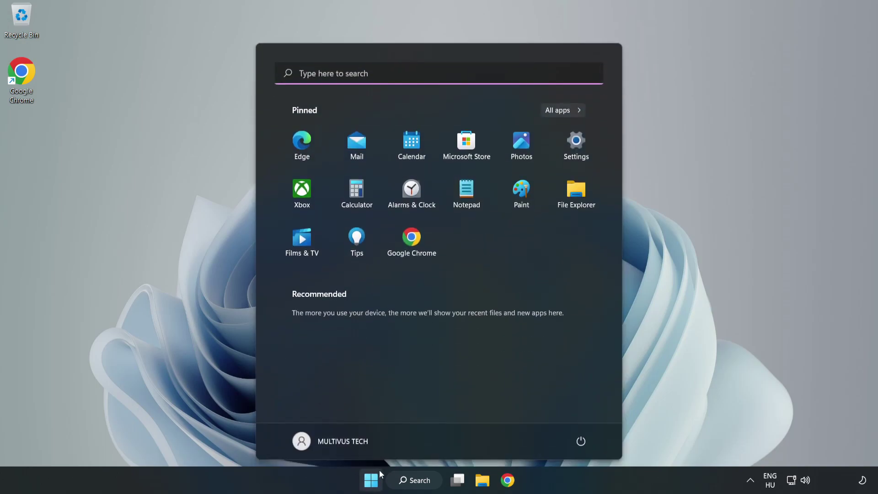
left_click(581, 440)
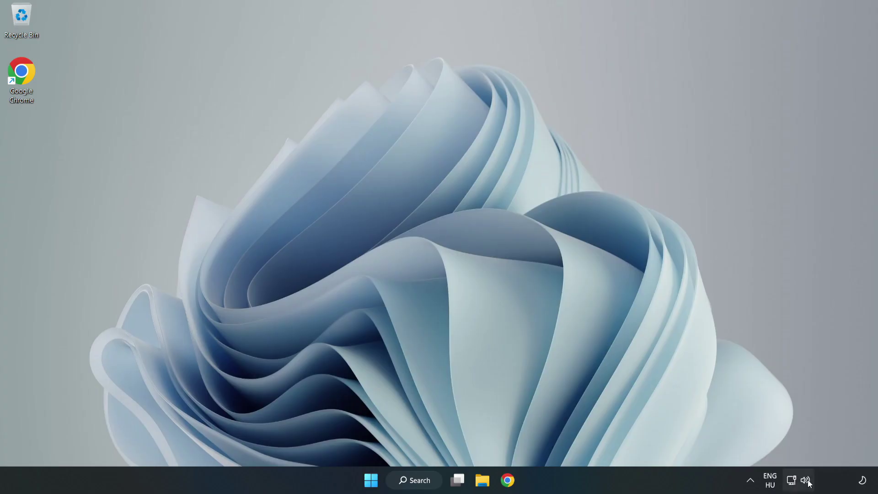
Launch the Playing Audio troubleshooter from the system tray volume icon's context menu.
right_click(808, 481)
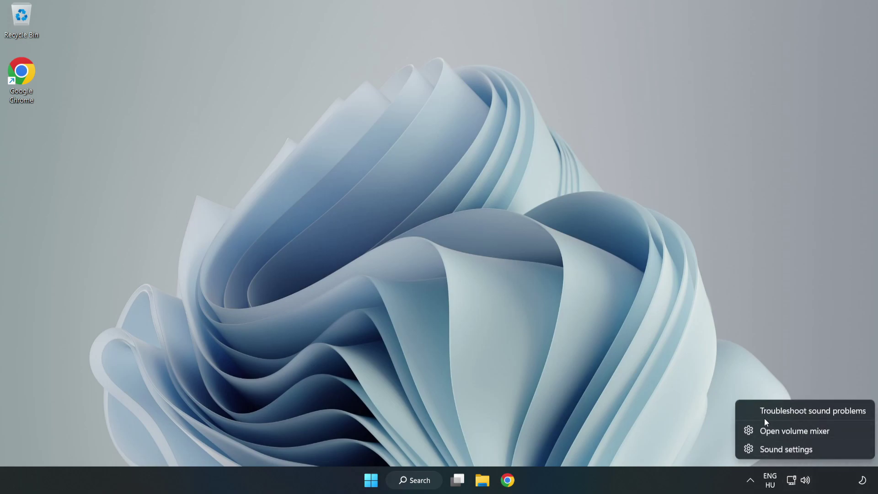
left_click(794, 410)
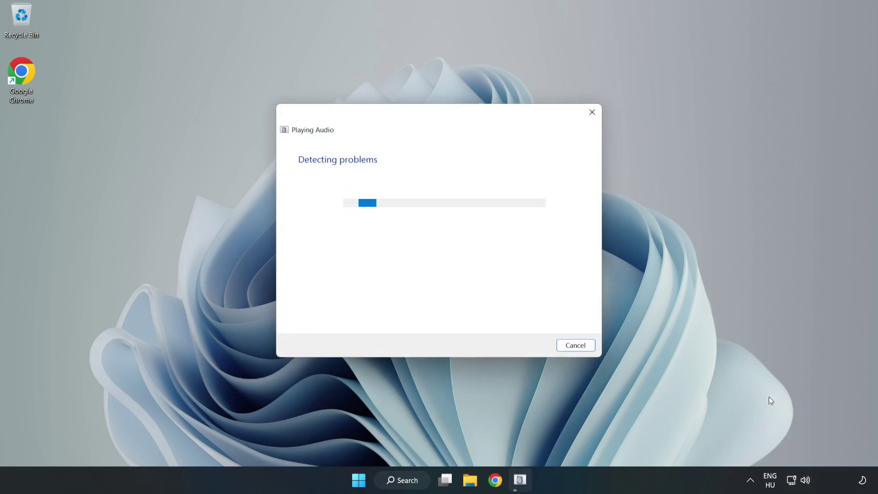